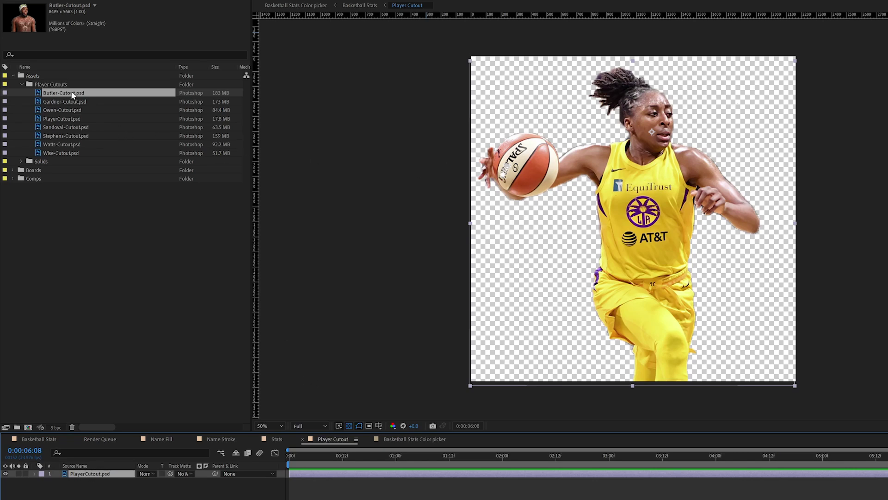
- Swap in Butler-Cutout.psd and change the line-2 width reference in the scale expression to height
left_click_drag(73, 96, 99, 475)
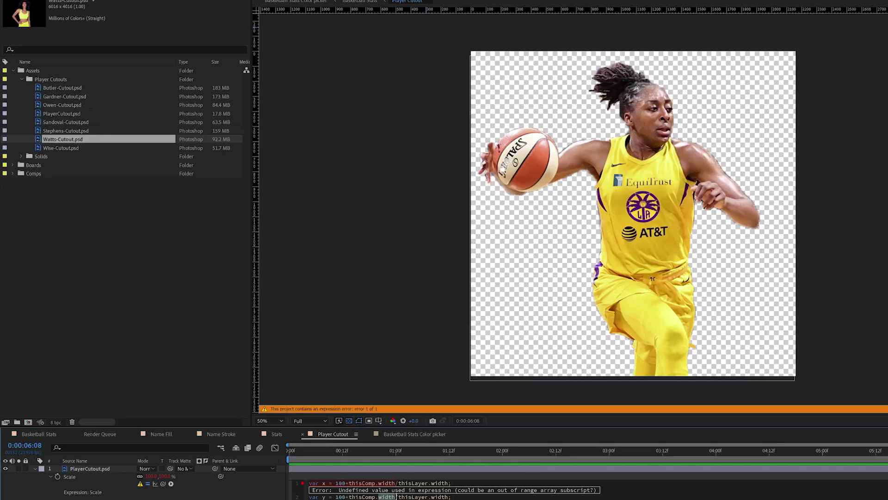
double_click(443, 497)
type("height")
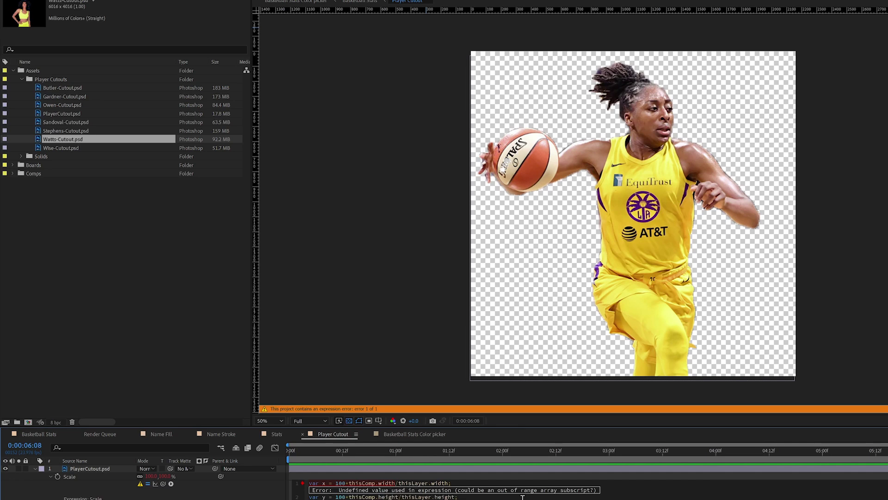
key("KP_Enter")
- Cycle the layer through the Watts, Butler and Wise cutouts, then return to PlayerCutout.psd
left_click_drag(65, 141, 90, 468)
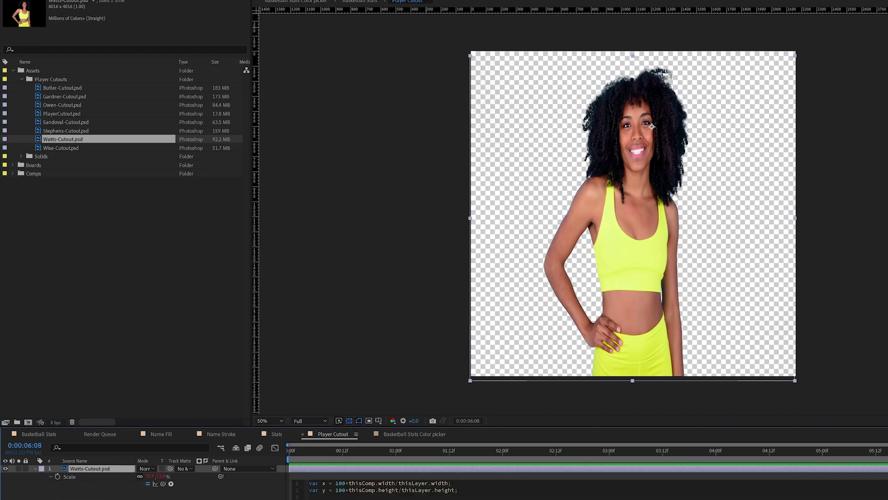
left_click_drag(63, 88, 90, 469)
left_click_drag(63, 105, 91, 469)
left_click_drag(61, 148, 91, 468)
left_click_drag(62, 114, 91, 469)
key("s")
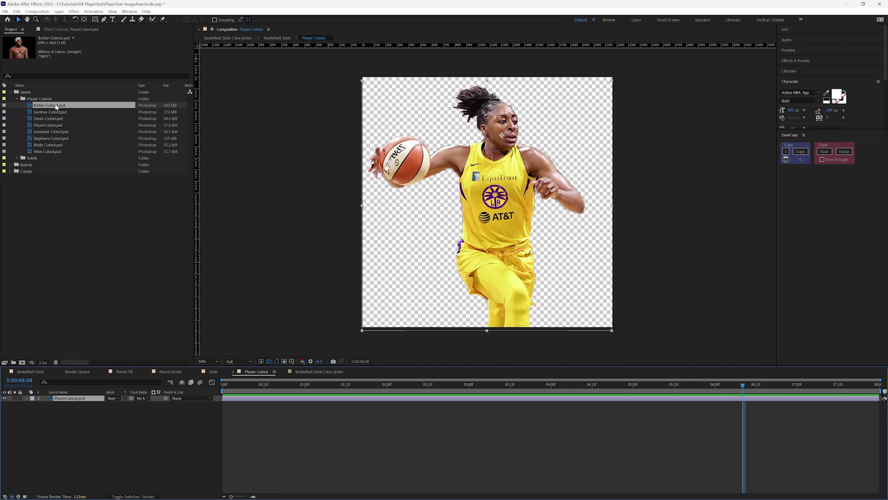
- Try Butler-Cutout.psd at 40% scale, then undo back to the original PlayerCutout.psd layer
left_click_drag(56, 107, 77, 400)
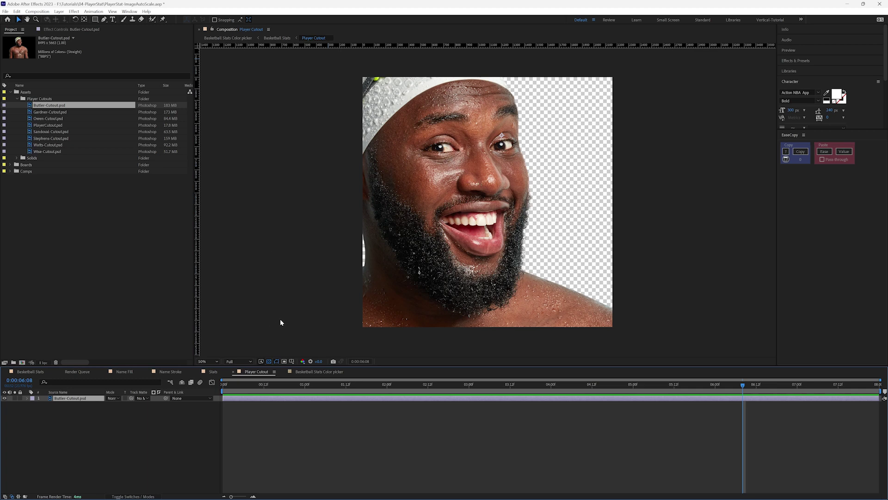
key("s")
left_click_drag(116, 407, 95, 405)
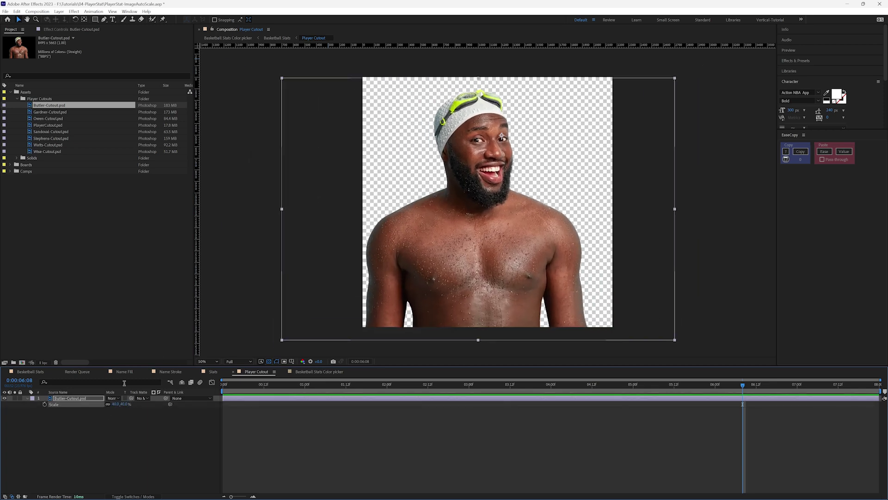
left_click(119, 420)
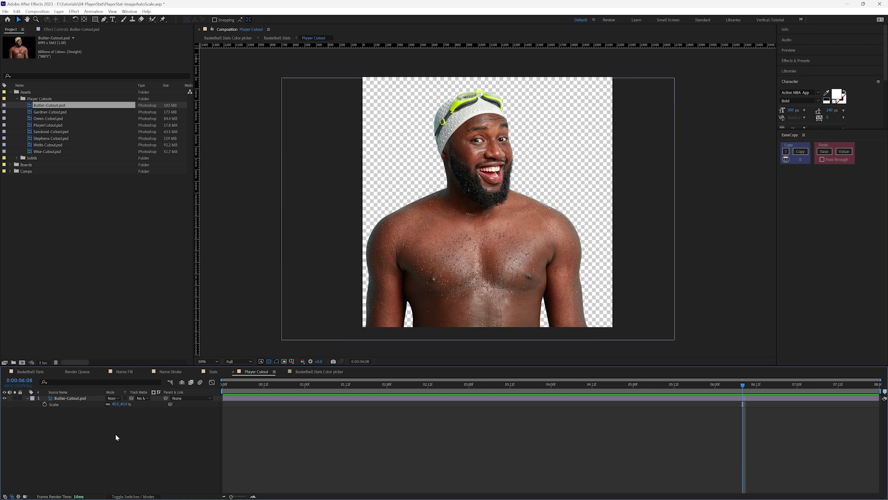
key("ctrl+z")
key("ctrl+z")
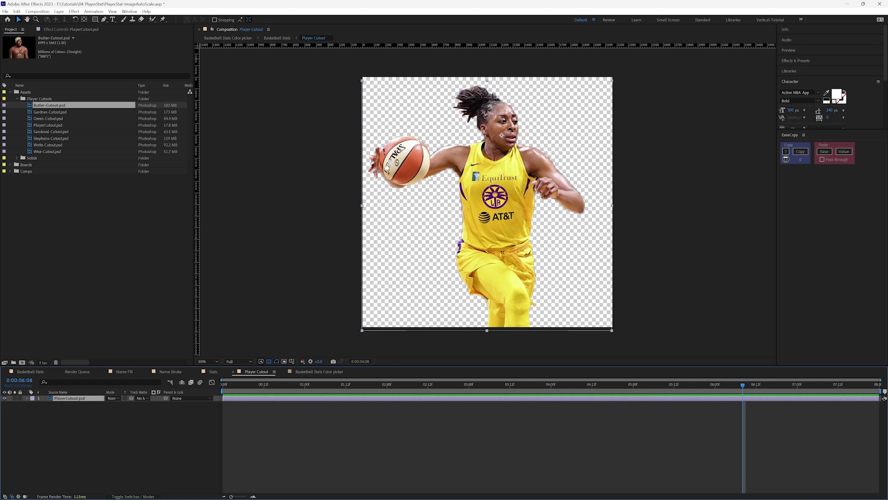
left_click(73, 107)
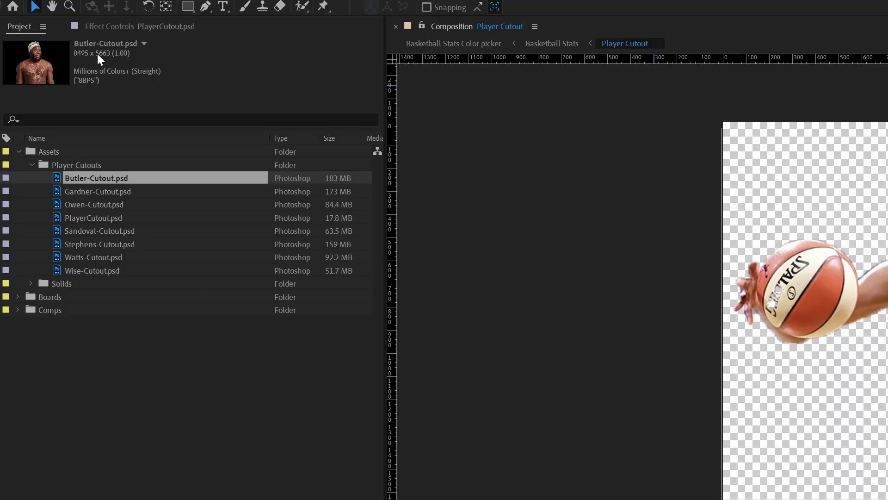
- Check the pixel dimensions of the Gardner, Owen, PlayerCutout, Sandoval, Stephens, Watts and Wise cutouts
left_click(86, 189)
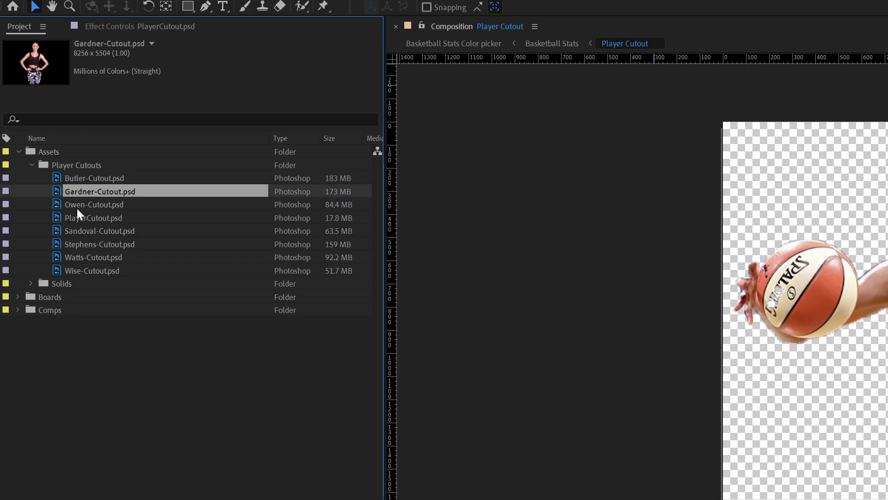
left_click(77, 209)
left_click(79, 218)
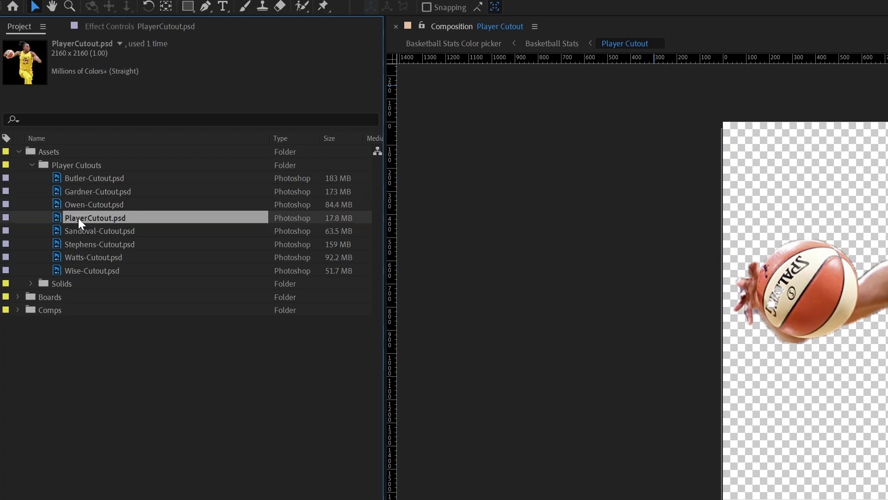
left_click(81, 231)
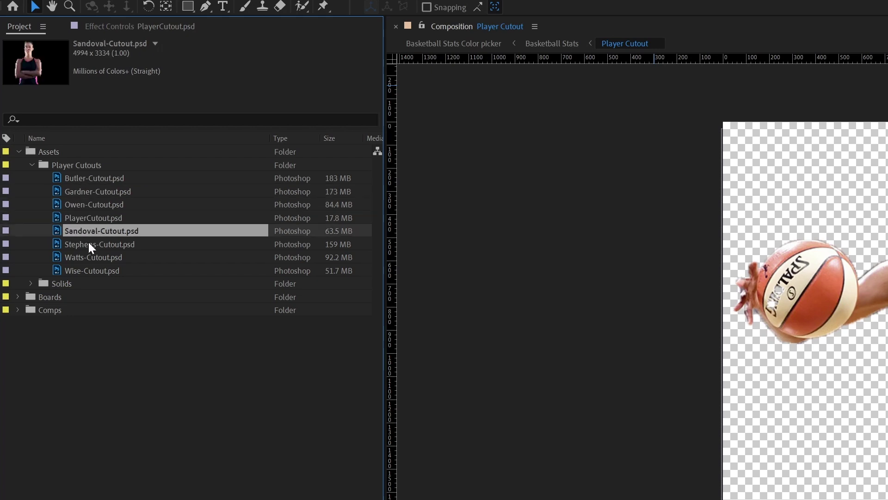
left_click(88, 243)
left_click(92, 256)
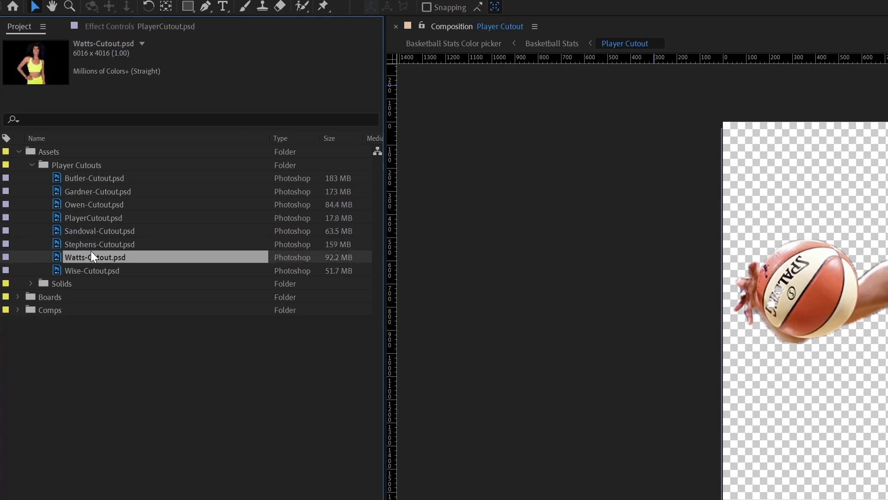
left_click(93, 269)
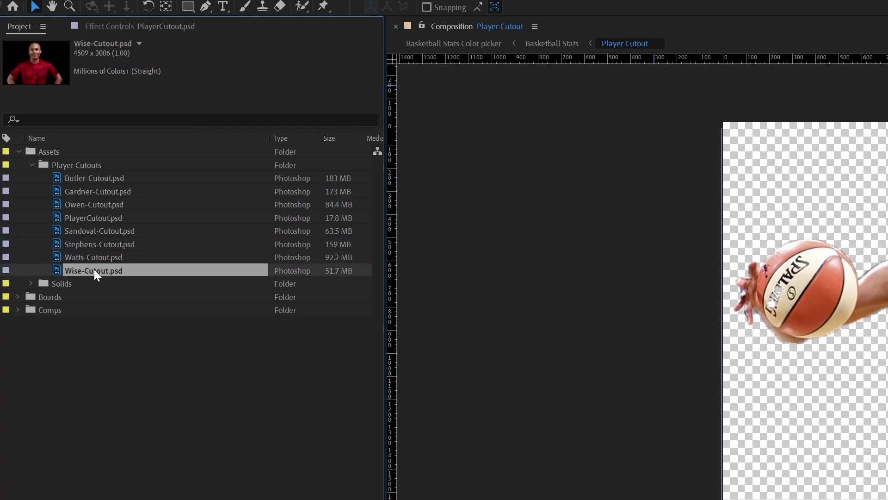
- Recheck the Sandoval, Owen and Watts cutout sizes and the comp's dimensions
left_click(87, 230)
left_click(89, 204)
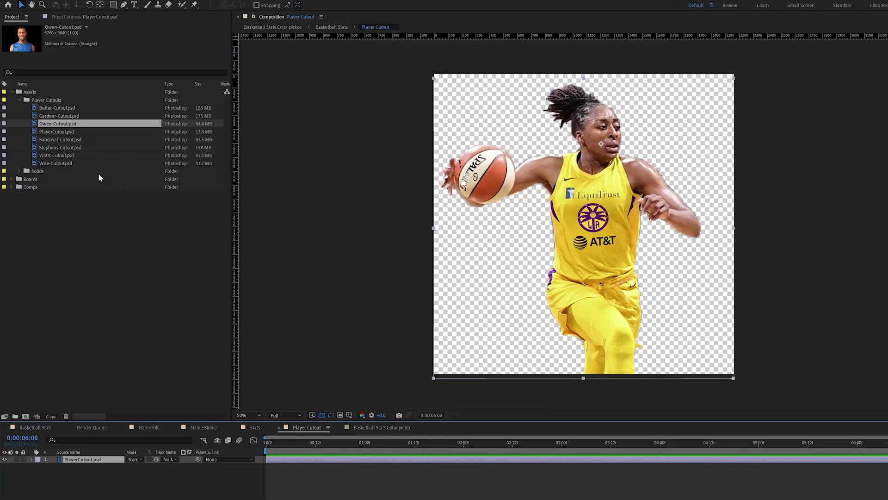
left_click(57, 140)
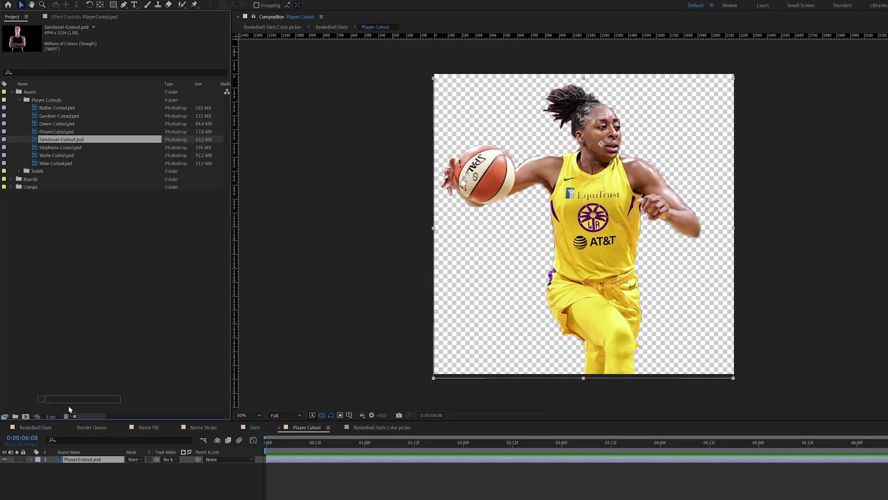
key("Down")
key("Down")
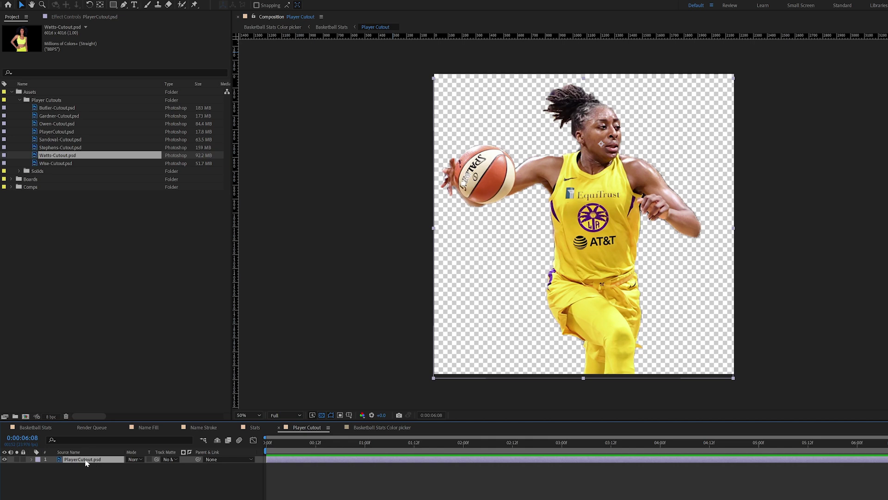
key("ctrl+k")
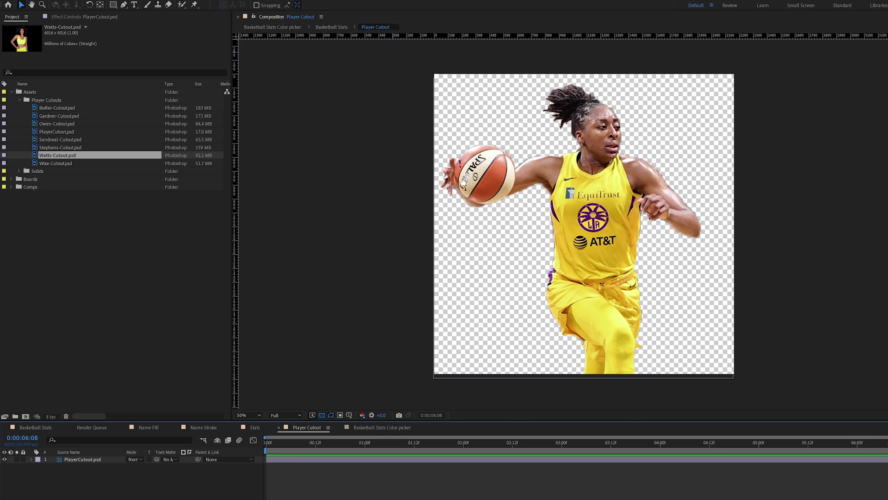
- Add a transform.scale expression to the PlayerCutout.psd layer's Scale, keeping 100, 100%
left_click(86, 460)
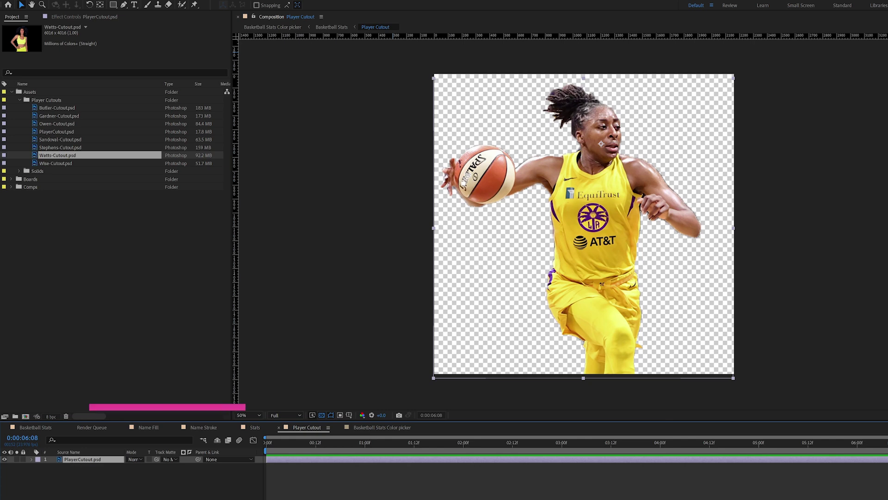
key("s")
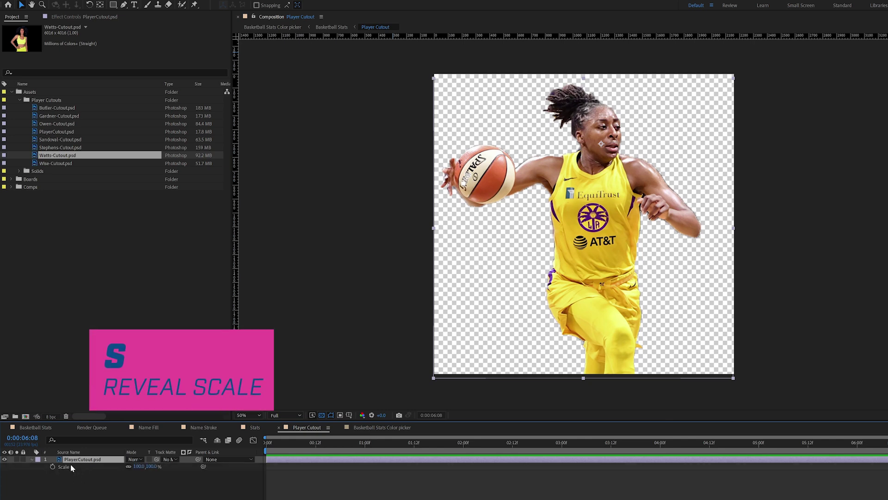
left_click(52, 467, "alt")
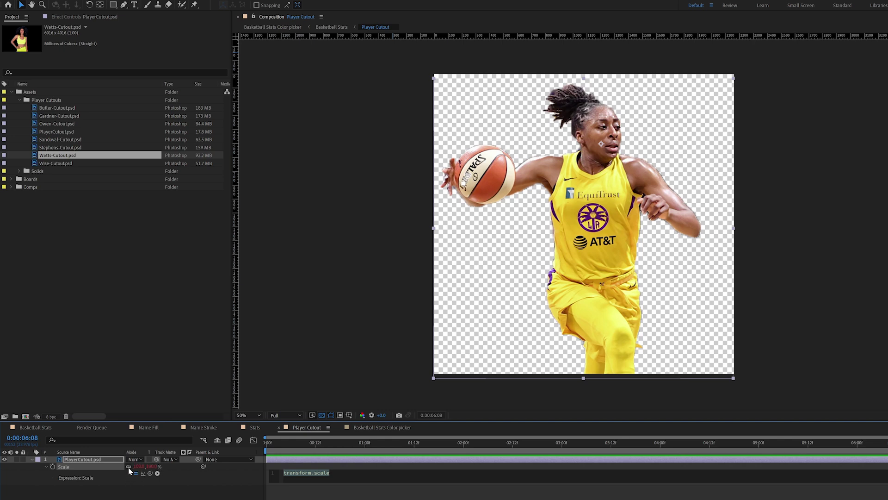
left_click(128, 470)
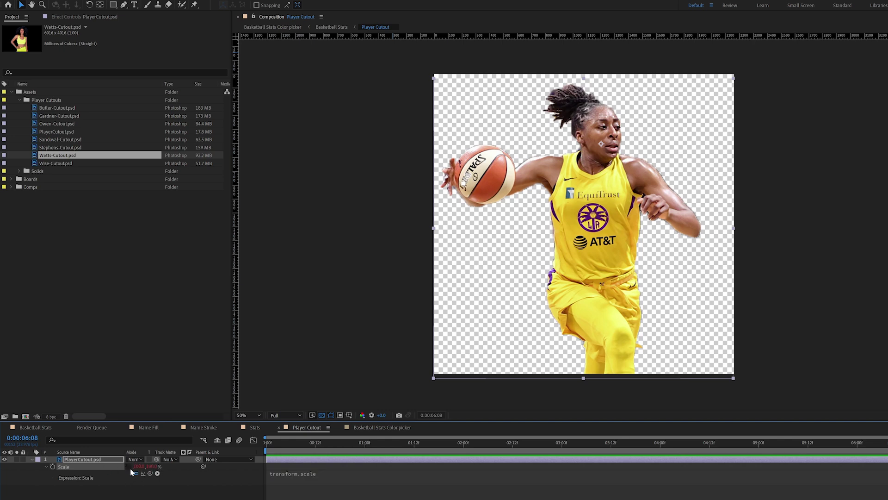
left_click(136, 466)
type("57")
key("Return")
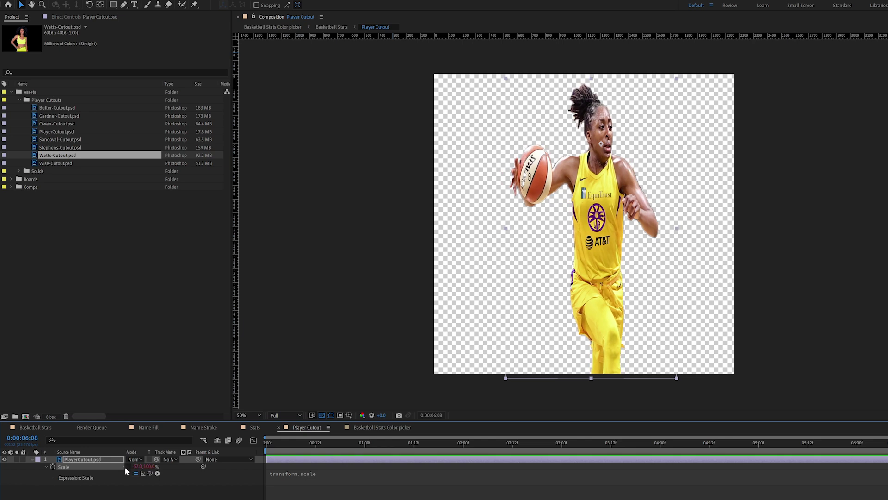
key("ctrl+z")
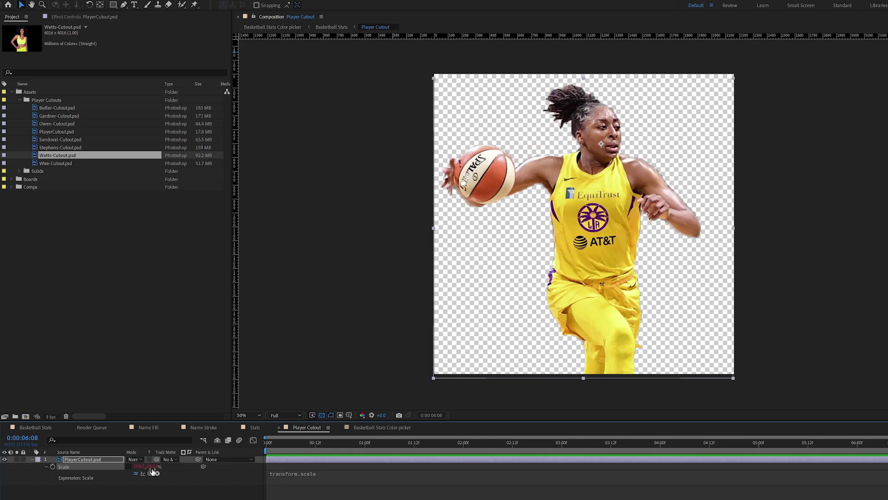
left_click_drag(153, 470, 137, 467)
left_click(318, 475)
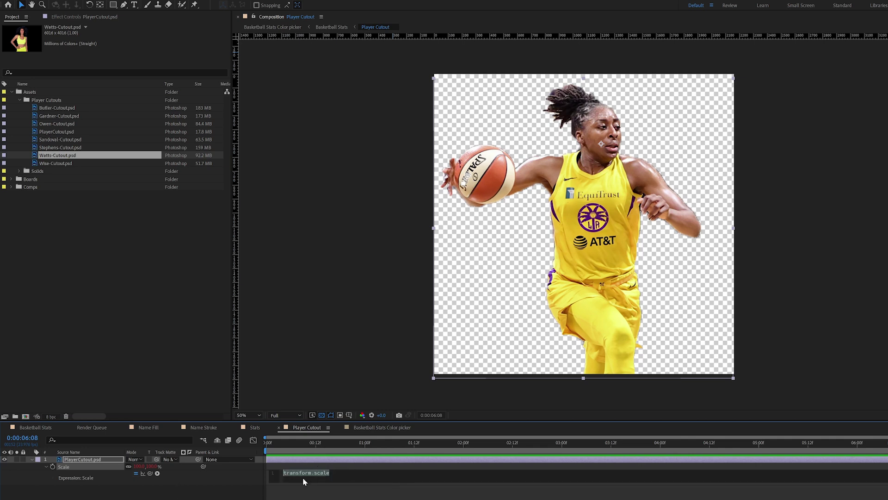
type("var x")
type(" =")
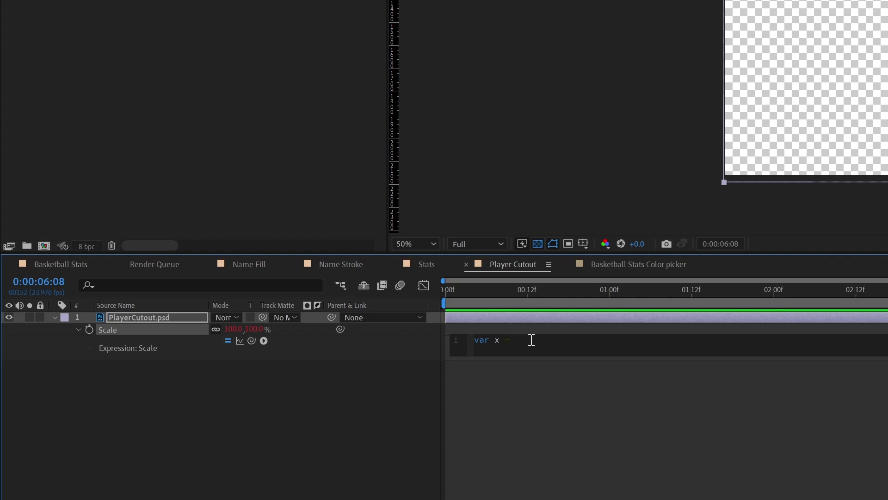
- Write the x ratio as 100*thisComp.width/thisLayer.width; in the Scale expression
type("100*thisComp.width")
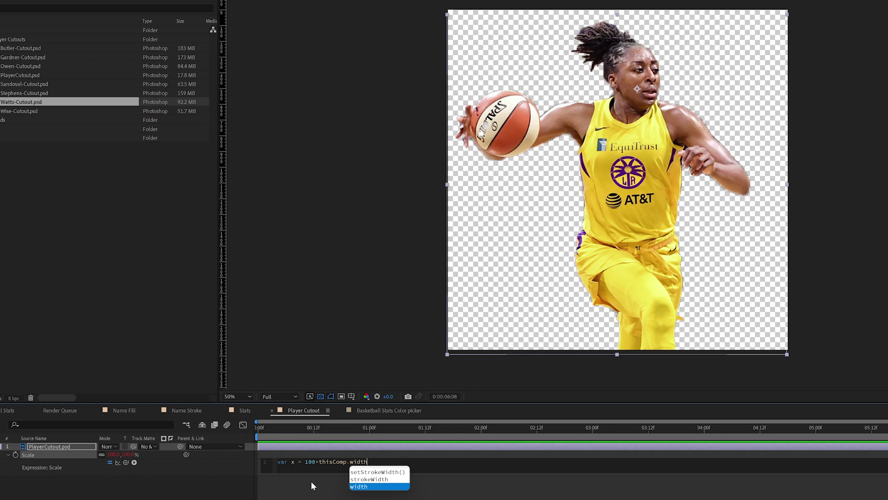
key("KP_Enter")
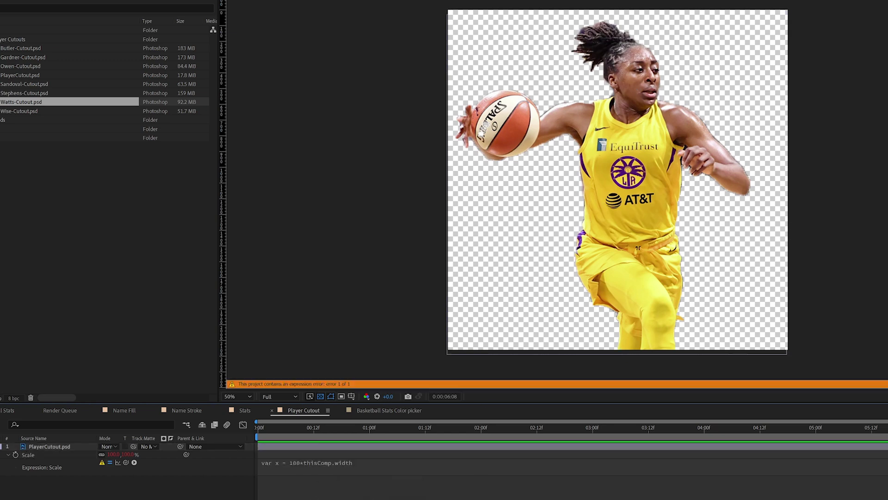
key("ctrl+k")
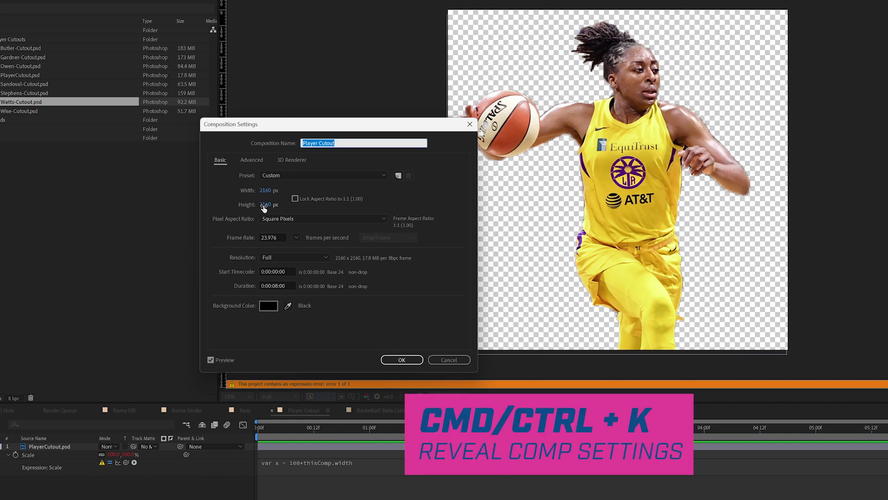
left_click(451, 358)
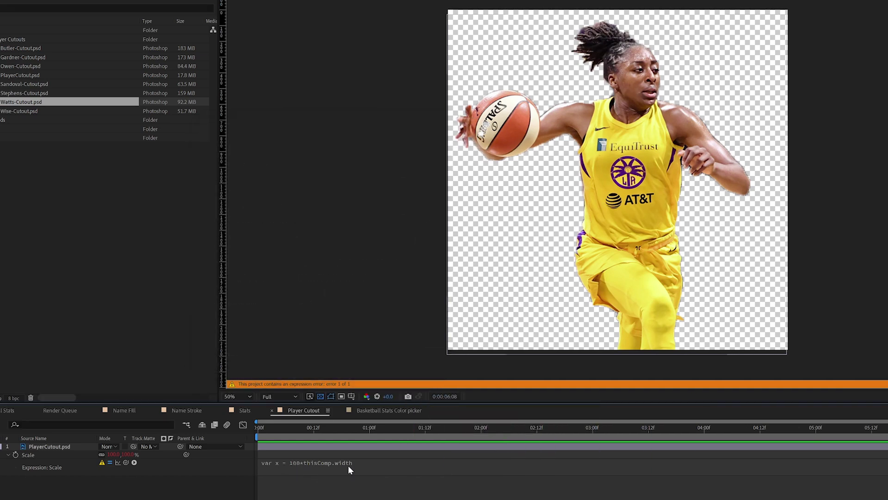
left_click(365, 462)
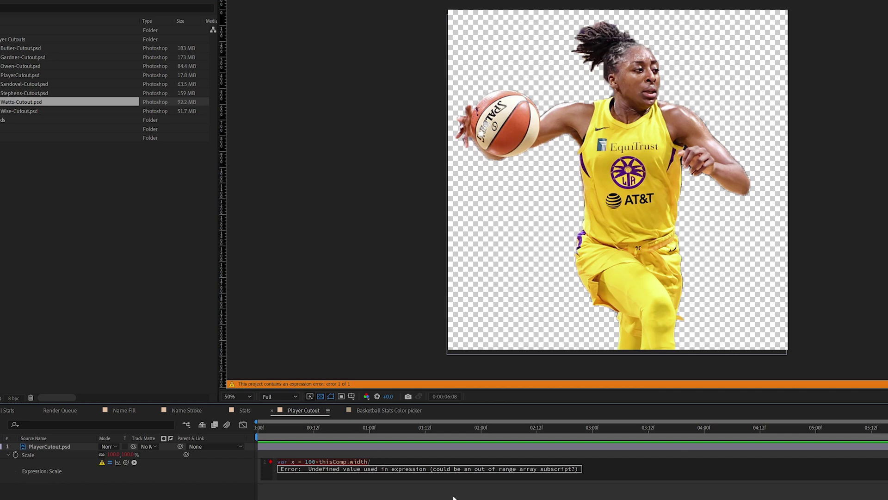
type("/thisLayer.")
type("width")
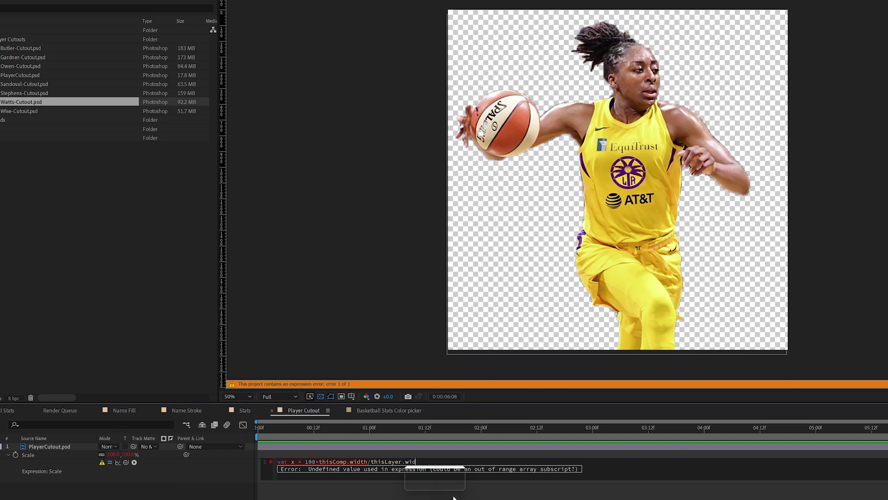
type(";")
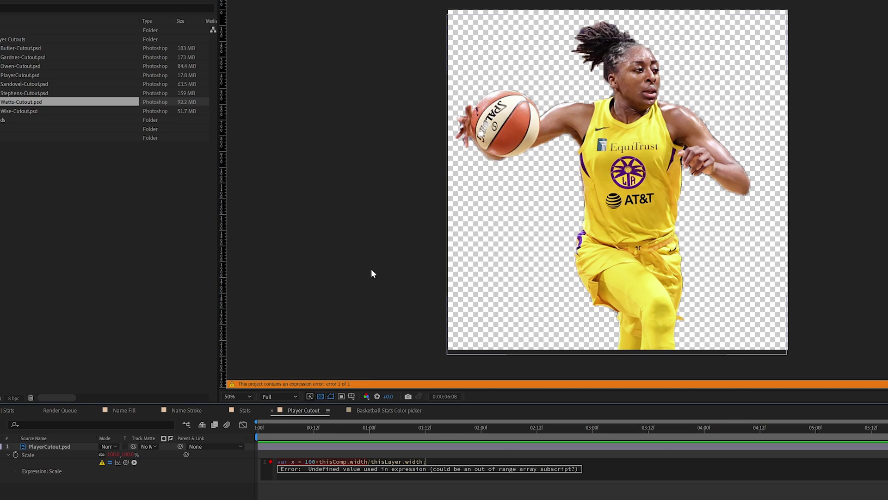
- Add a var y line using 100*thisComp.height/thisLayer.height
key("Return")
type("var y =")
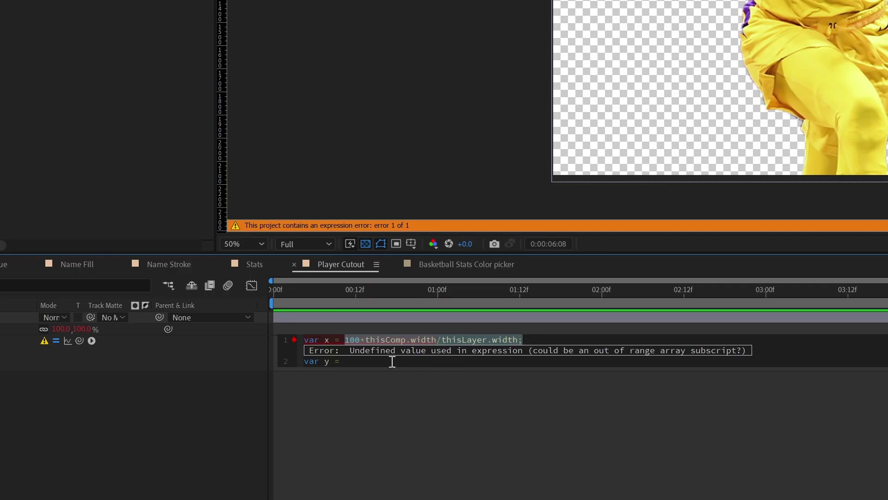
key("ctrl+c")
left_click(392, 362)
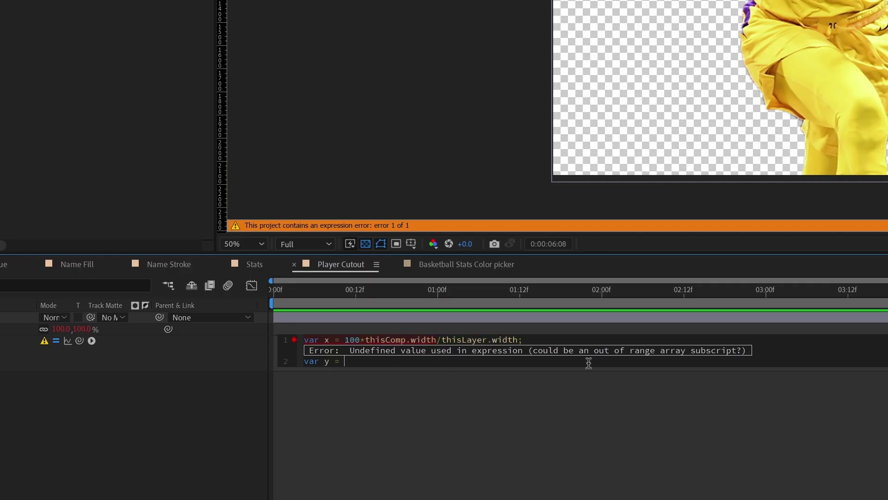
key("ctrl+v")
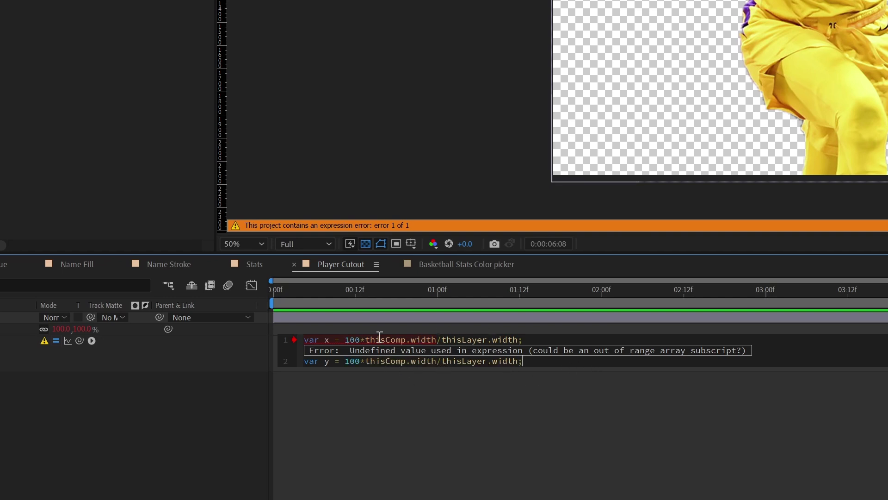
double_click(422, 361)
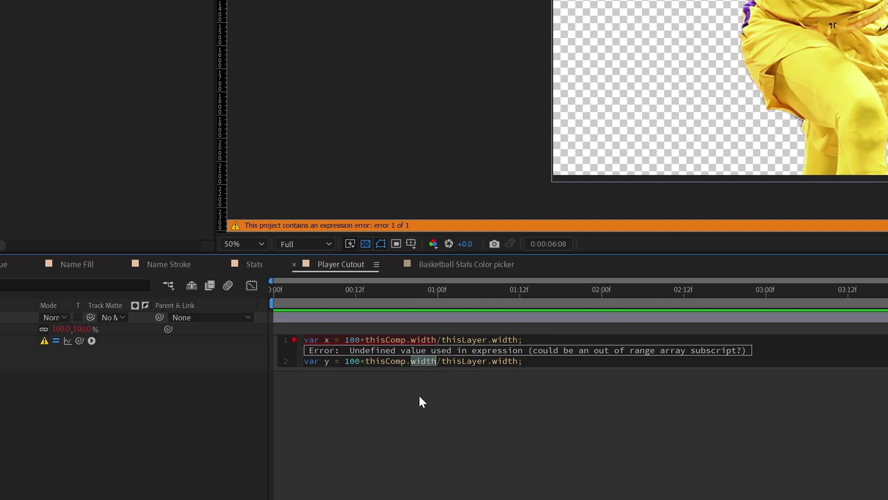
type("height")
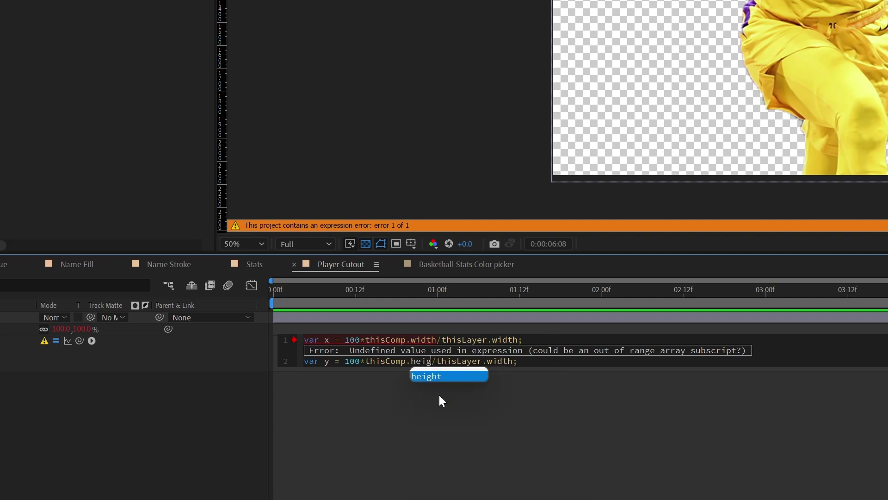
double_click(511, 361)
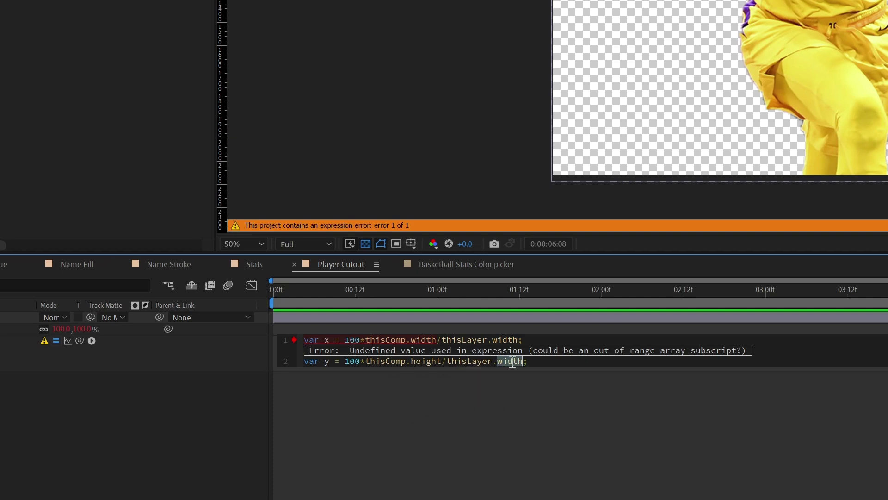
type("height")
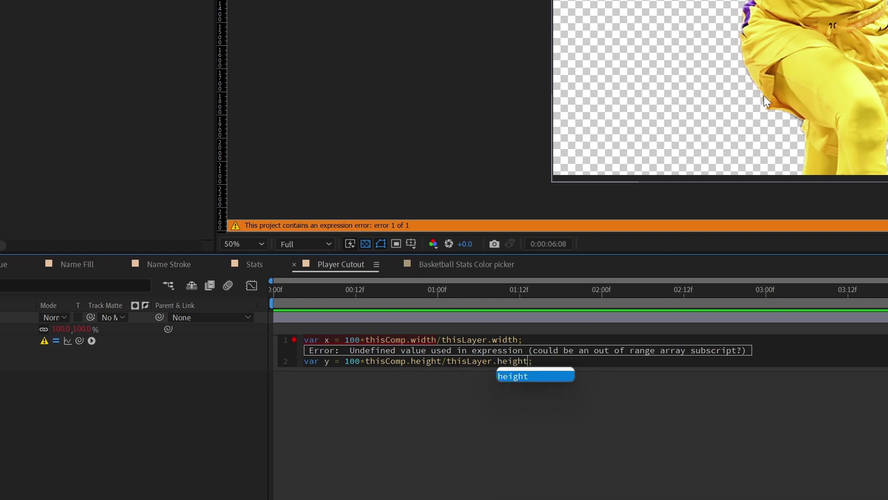
key("Return")
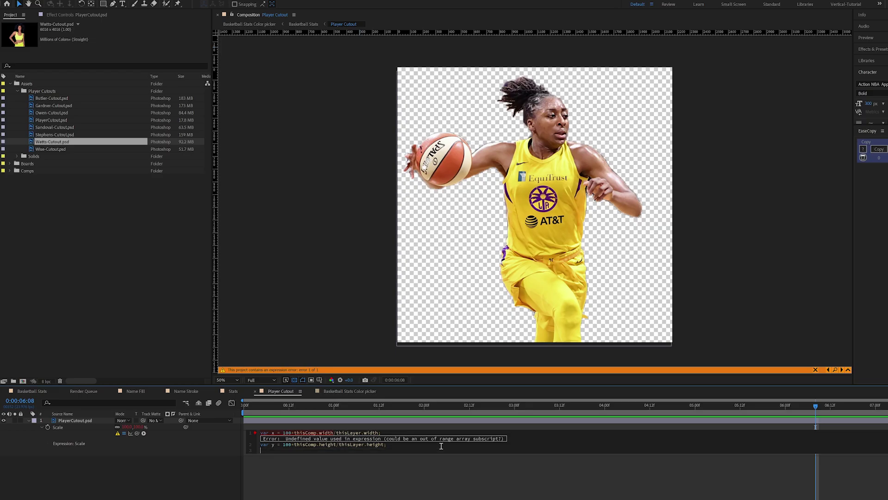
- End the expression with [x,y], commit it, and replace the layer's footage with Watts-Cutout.psd
key("Return")
type("[")
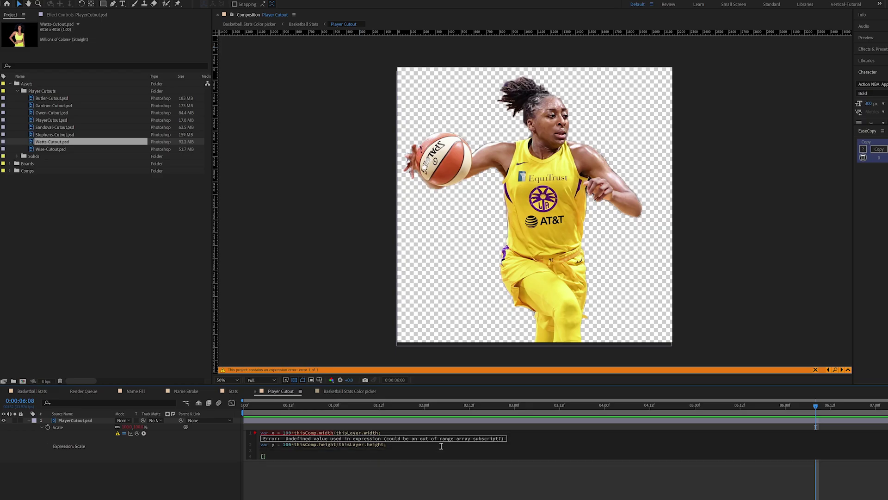
type("x,y")
left_click(197, 493)
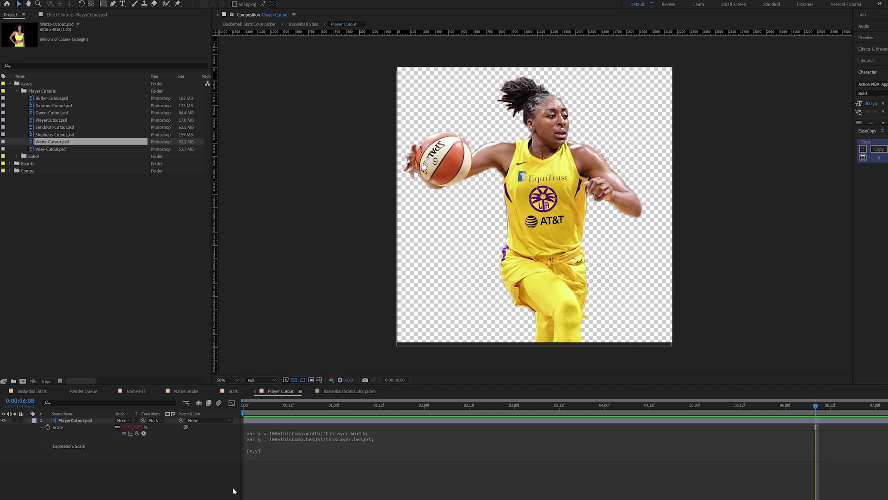
left_click(76, 420)
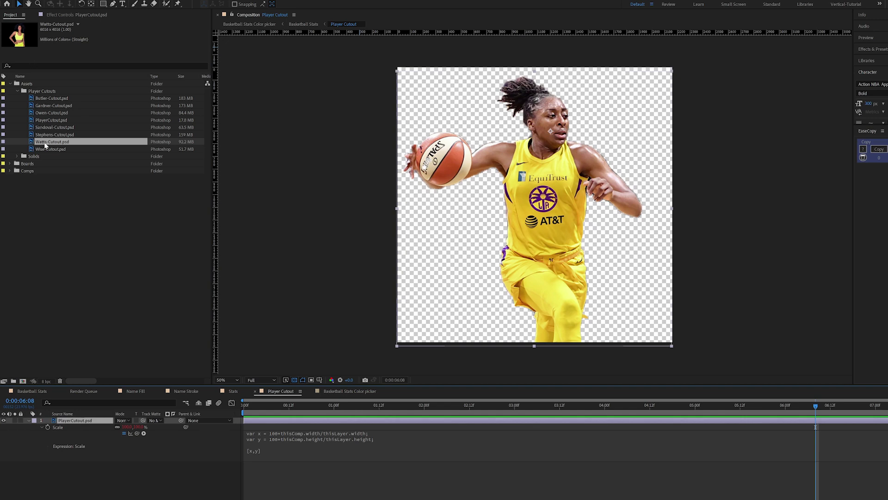
left_click_drag(49, 145, 83, 419)
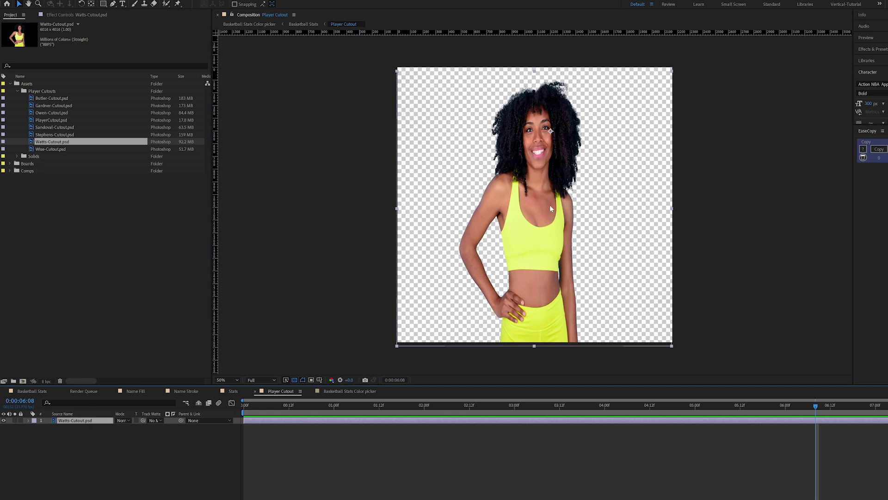
- Paste the saved [x,y] fit expression into the Watts-Cutout.psd layer's Scale and apply it
key("s")
left_click(47, 427, "alt")
key("ctrl+v")
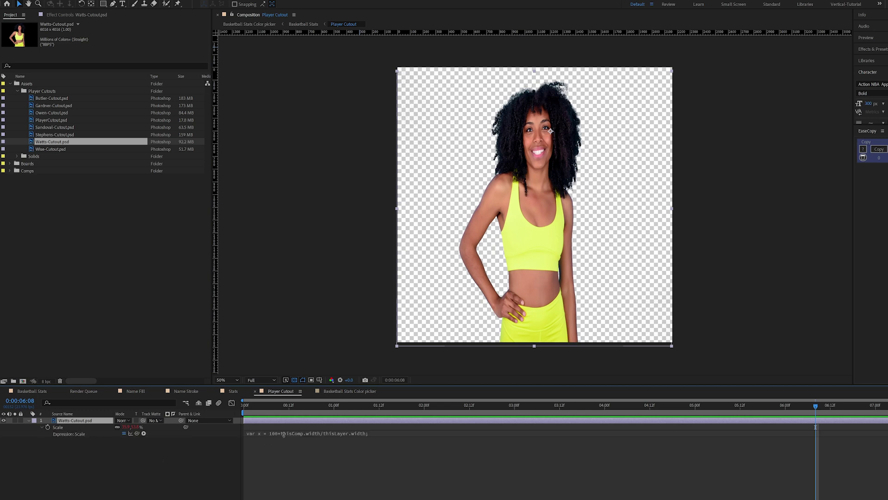
left_click(341, 435)
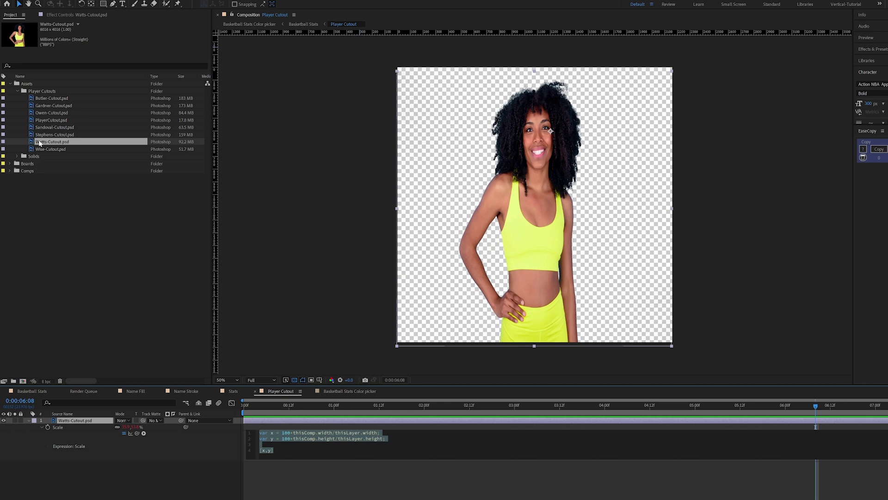
left_click(41, 142)
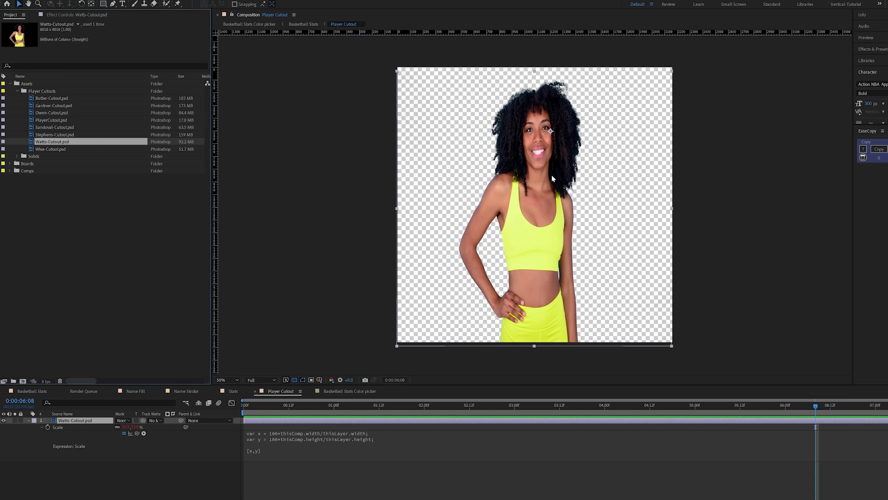
left_click(319, 449)
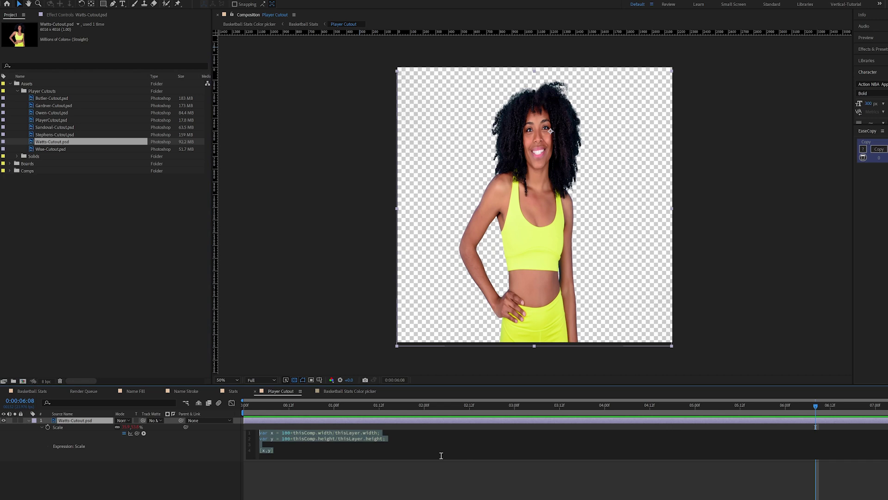
- Add a line 'var s = Math.max(x,y);' after the y ratio
left_click(407, 438)
key("Return")
key("Return")
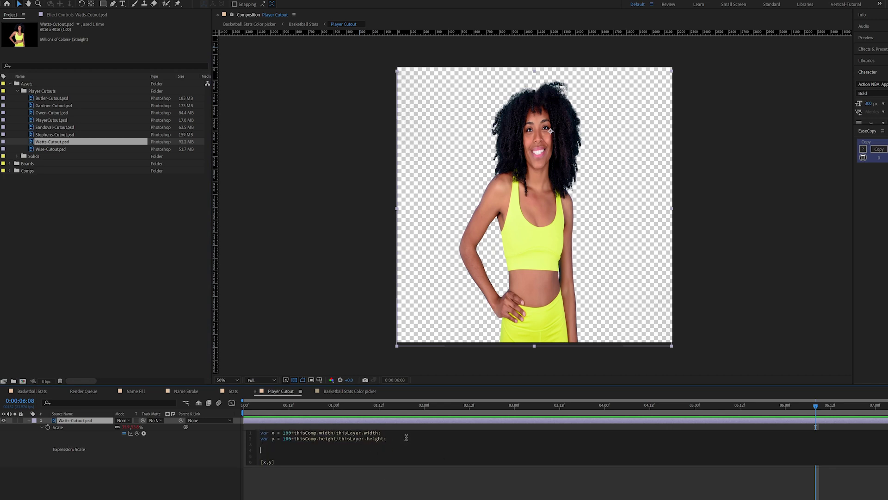
type("var ")
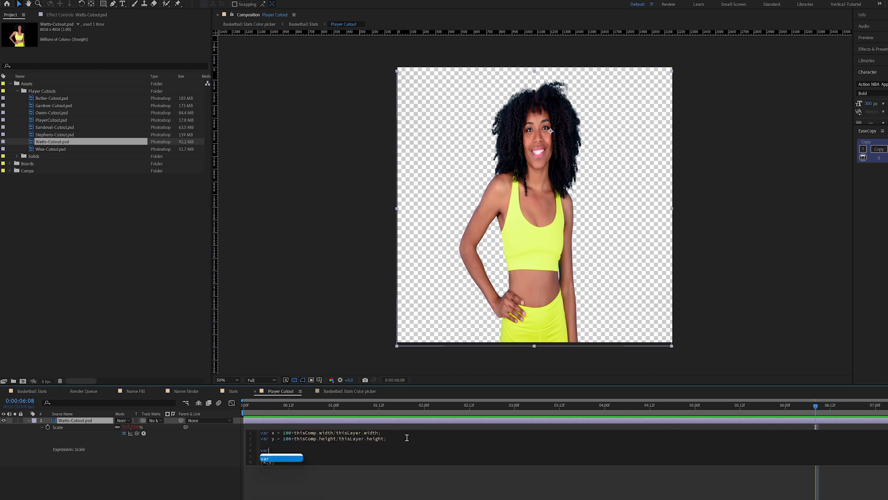
type("s ")
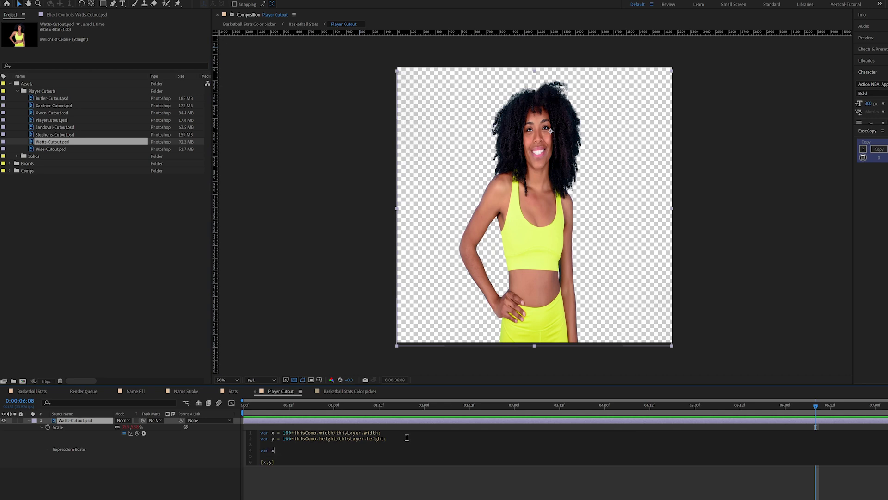
type("= Math.max")
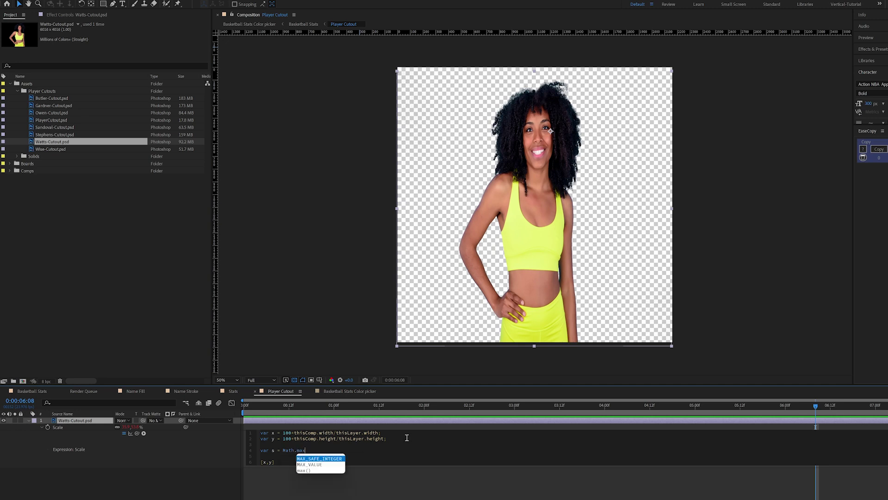
key("Down")
key("Down")
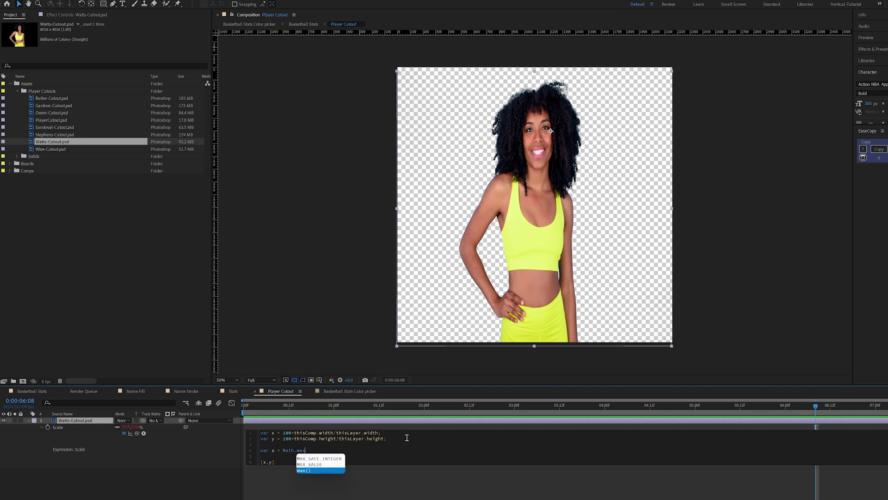
key("Return")
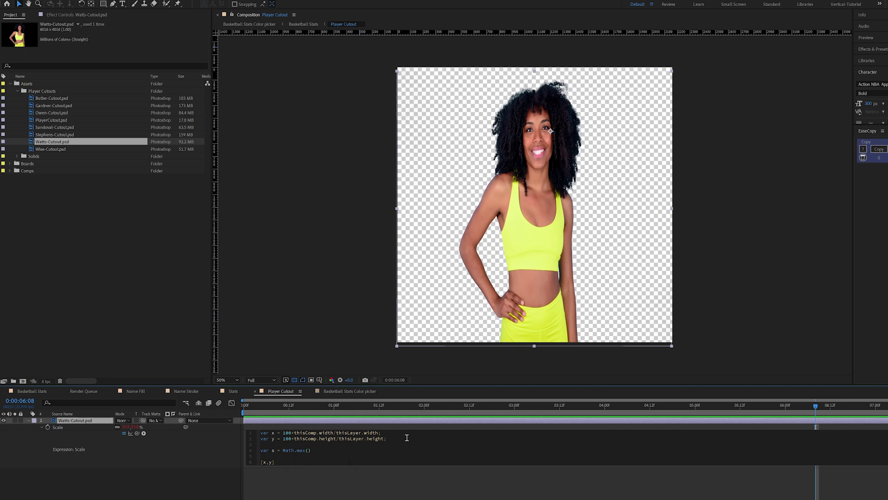
type("x,y);")
left_click_drag(297, 450, 306, 451)
left_click(314, 451)
- Change the returned [x,y] to [s,s] so both dimensions use the larger ratio
key("Up")
double_click(264, 461)
type("s")
double_click(271, 462)
type("s")
left_click(261, 462)
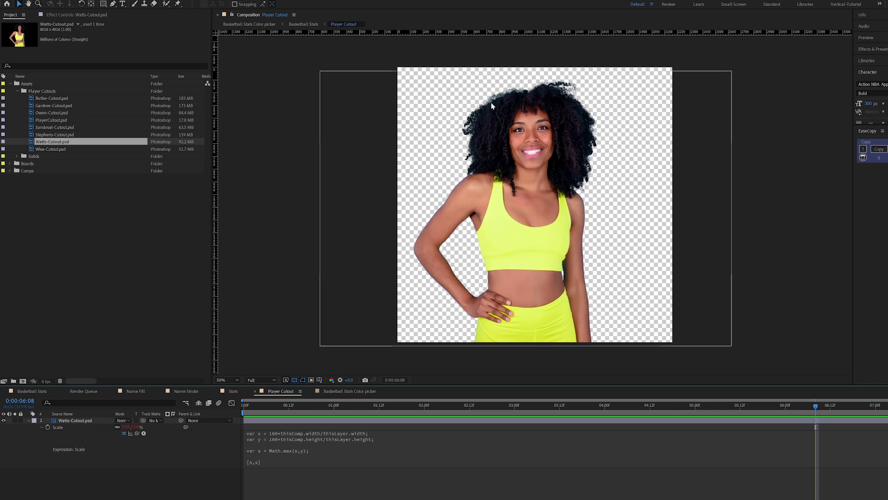
- Swap in the Butler, Gardner and Owen cutouts in turn, each filling the square frame
left_click(83, 422)
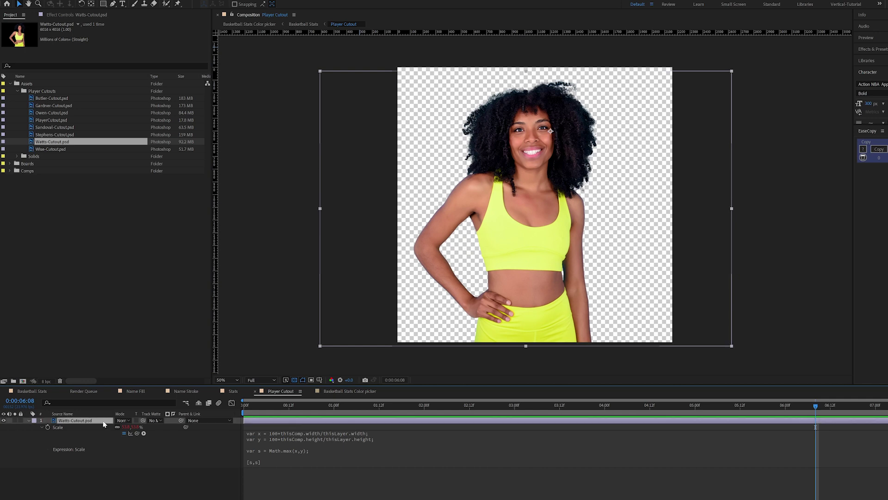
left_click(54, 98)
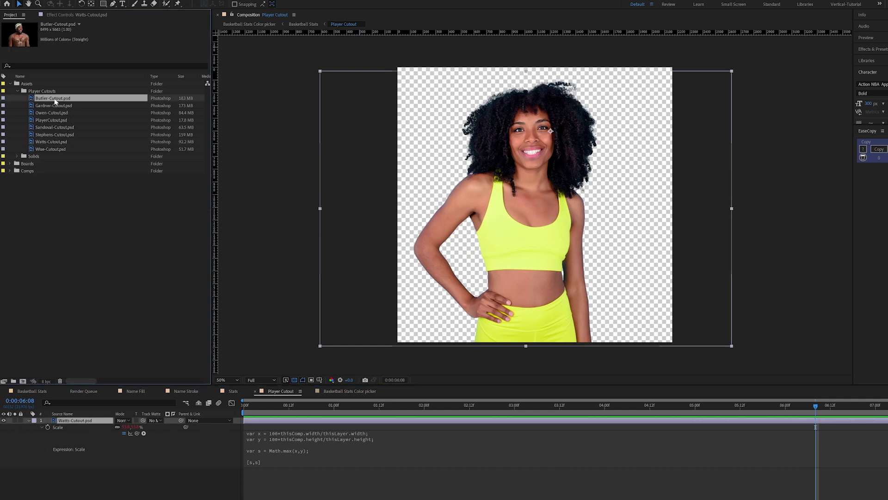
left_click_drag(55, 100, 81, 421)
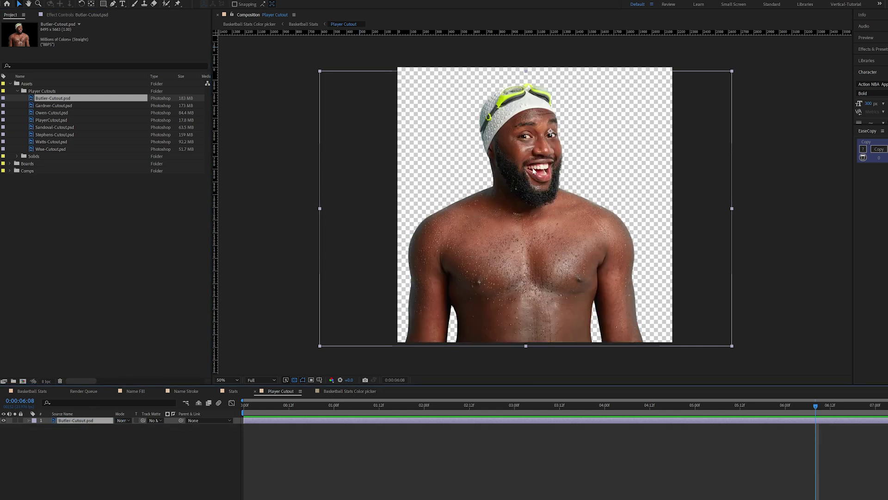
left_click(69, 106)
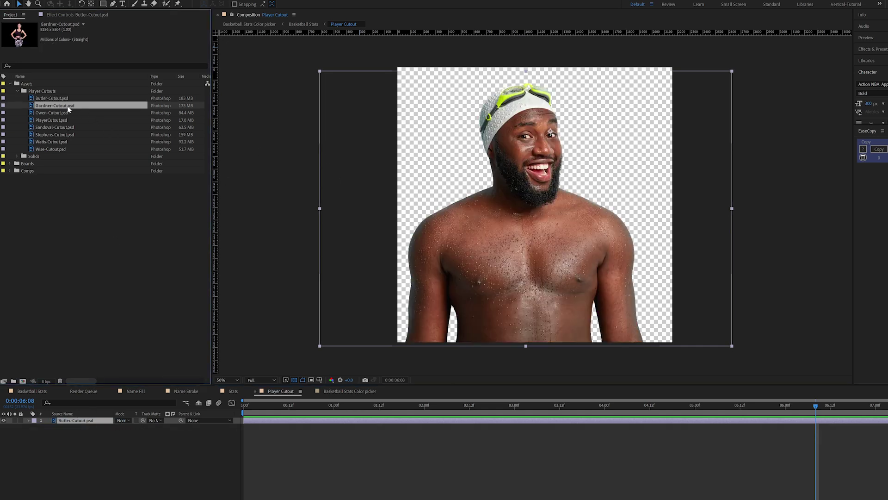
left_click_drag(69, 107, 77, 422)
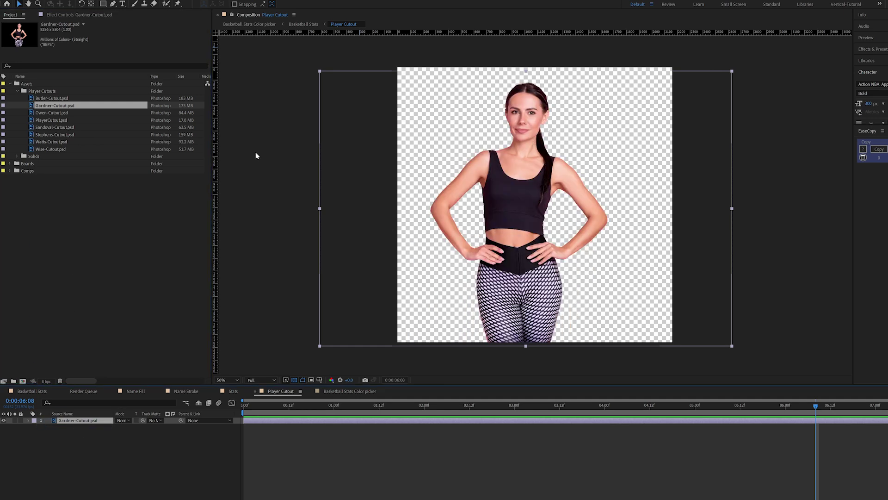
left_click(53, 115)
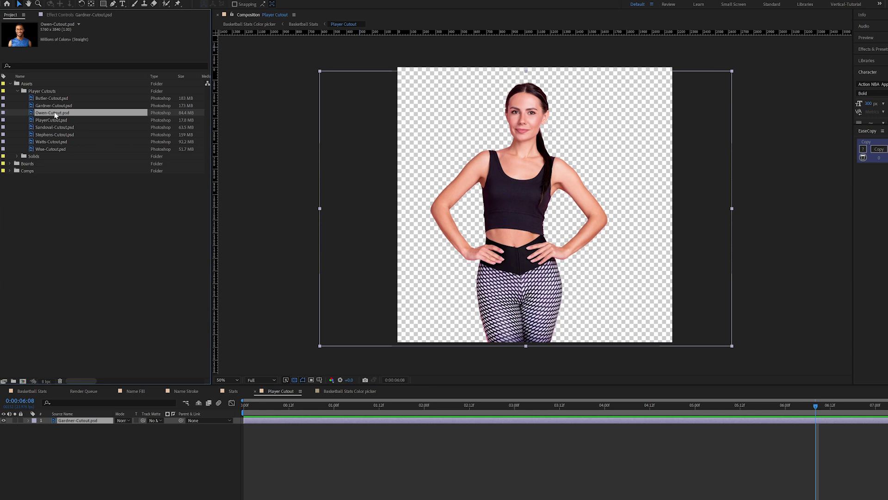
left_click_drag(55, 115, 75, 422)
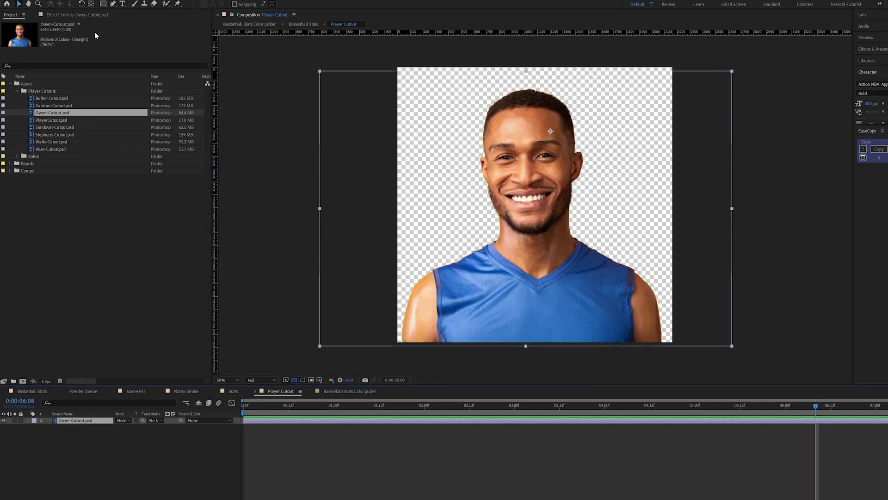